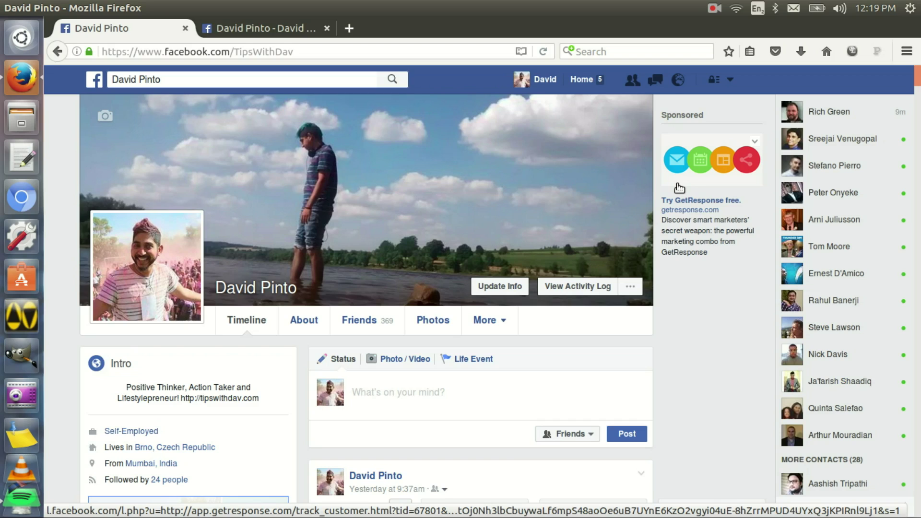
# Watch the example animated-text video post, then return to the profile page.
pyautogui.click(261, 27)
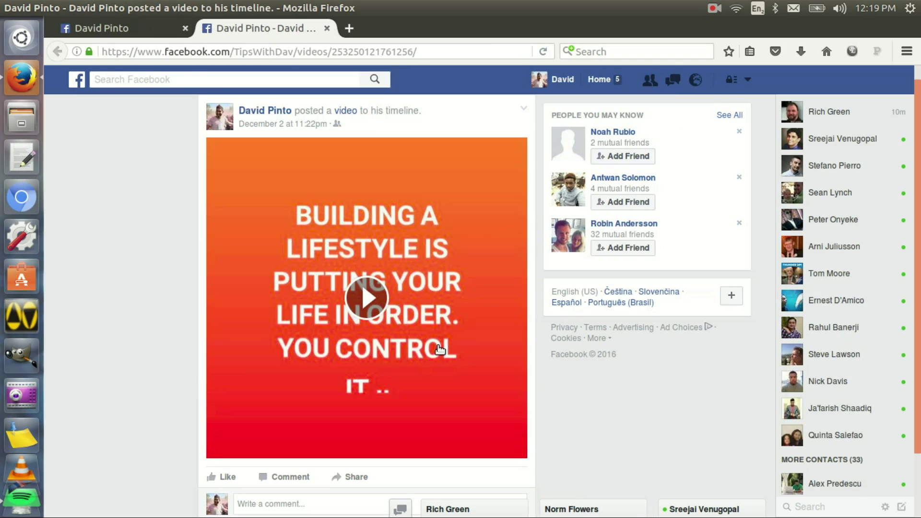
pyautogui.click(358, 275)
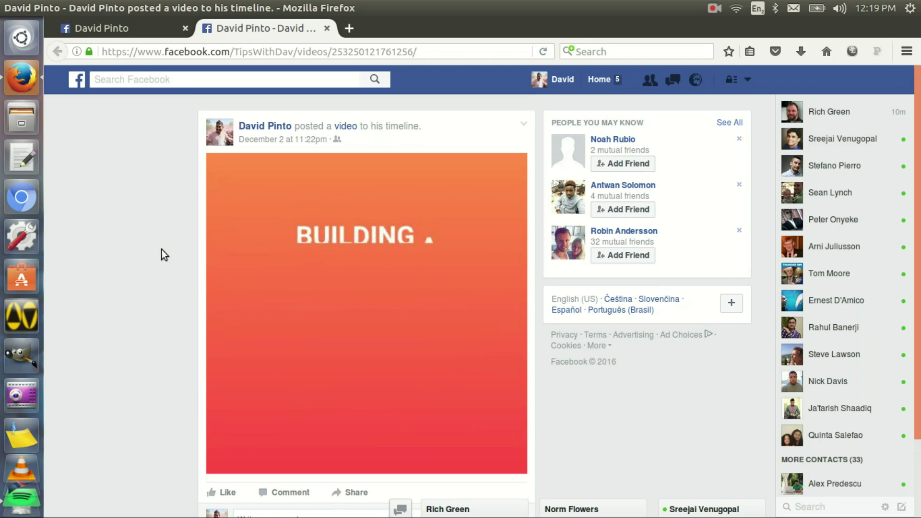
pyautogui.click(154, 29)
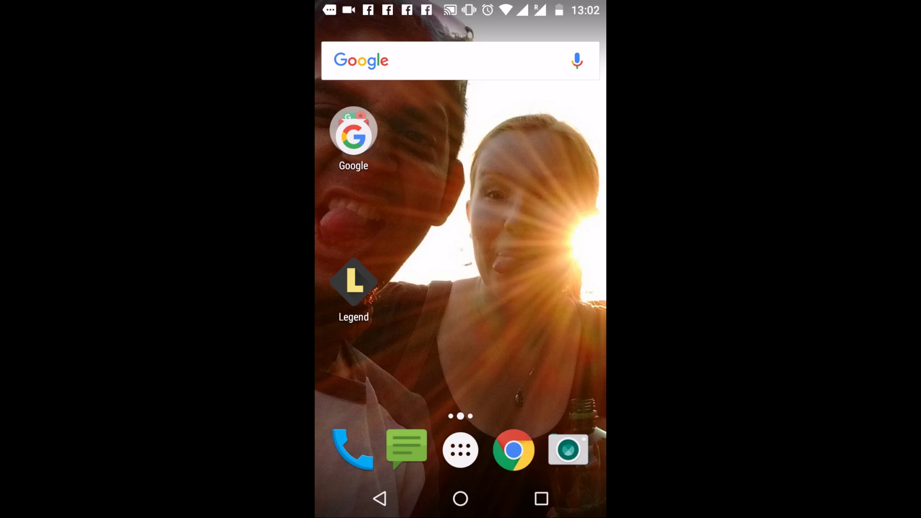
# Launch Legend and enter the text 'Tips With Dav'.
pyautogui.click(354, 283)
pyautogui.write('Tips With Dav')
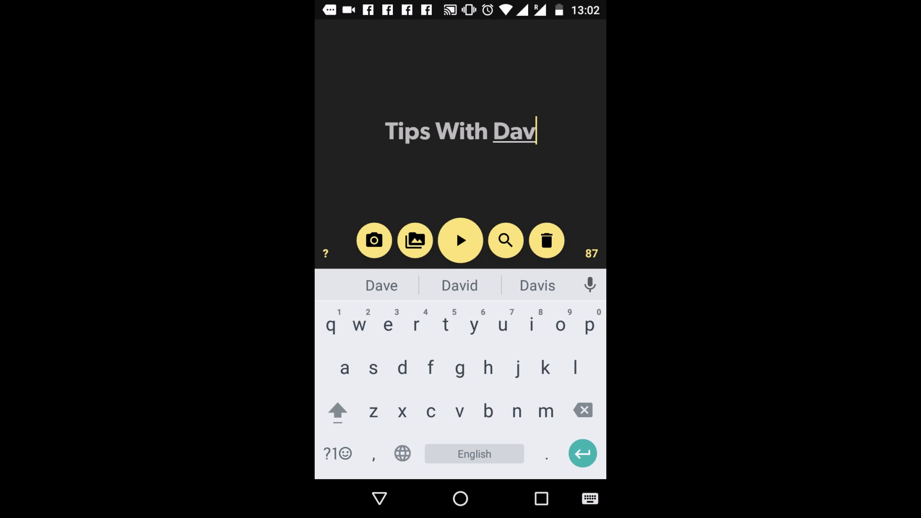
pyautogui.press('BackSpace')
pyautogui.write('v')
# Turn 'Tips With Dav' into an animated design and scroll through the style list.
pyautogui.click(461, 240)
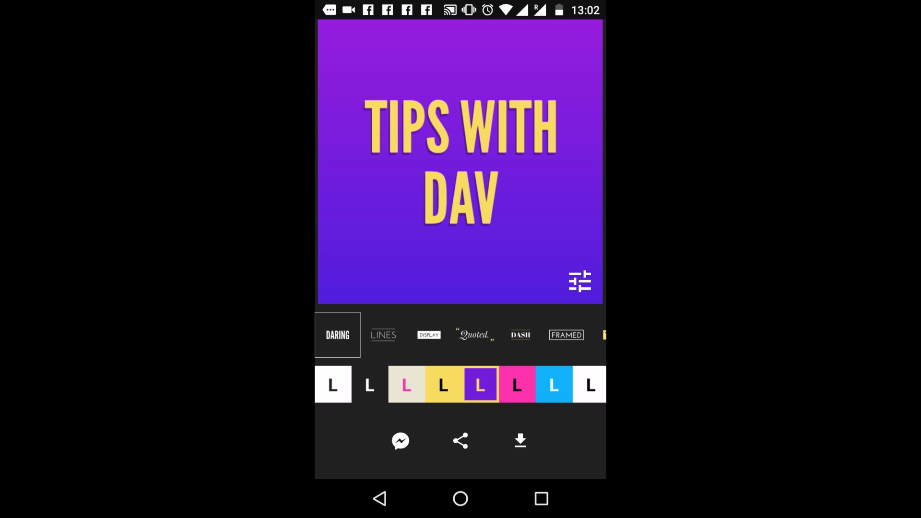
pyautogui.hscroll(5, 461, 384)
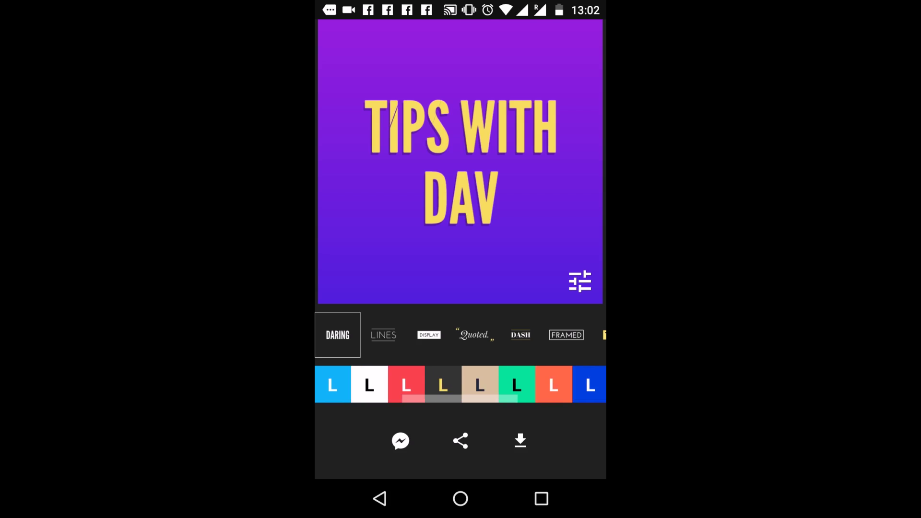
pyautogui.hscroll(5, 460, 384)
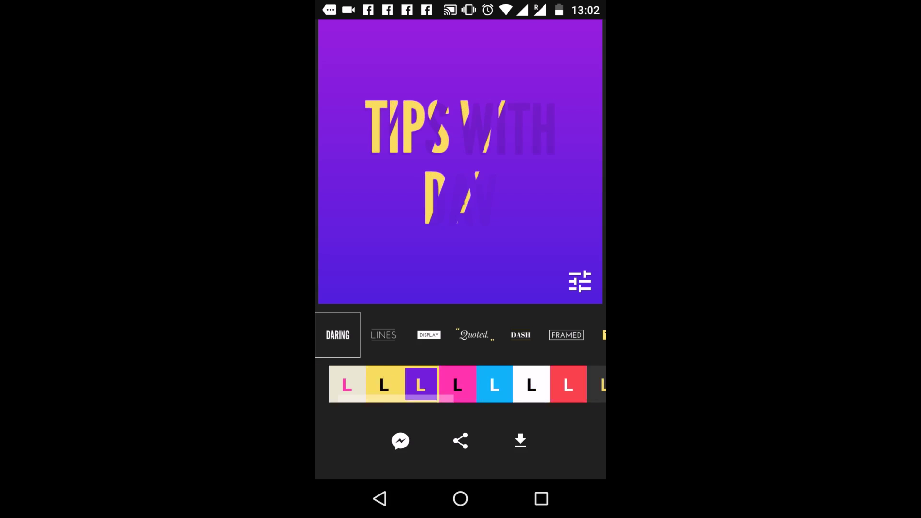
# Preview the Lines, Display, Quoted, Dash and Framed styles, then apply Tag.
pyautogui.click(383, 335)
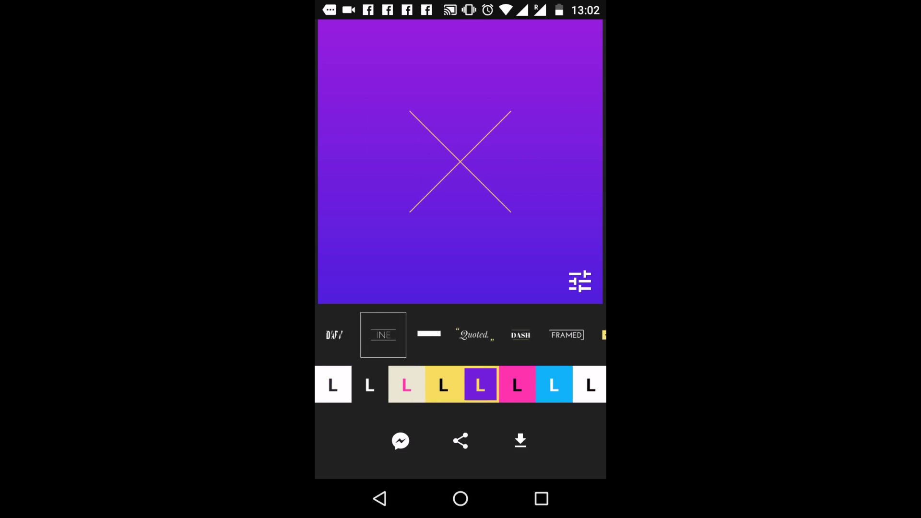
pyautogui.click(429, 335)
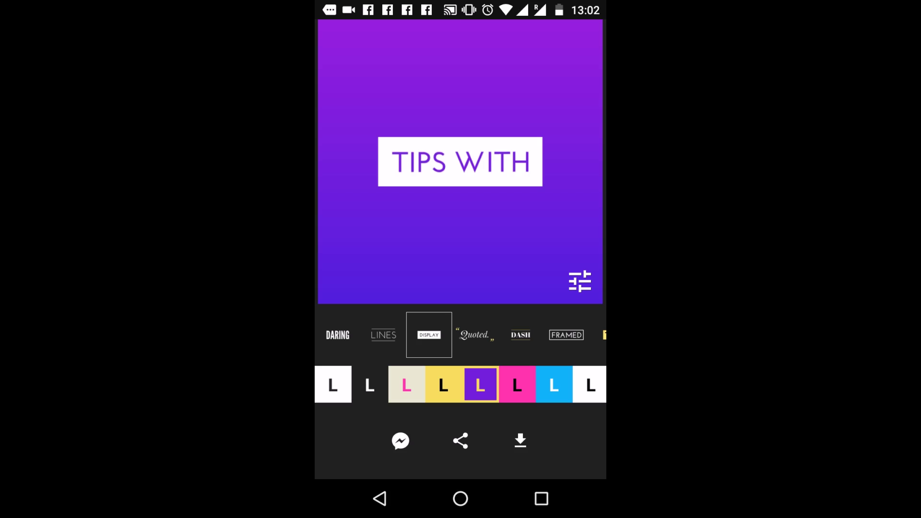
pyautogui.click(475, 335)
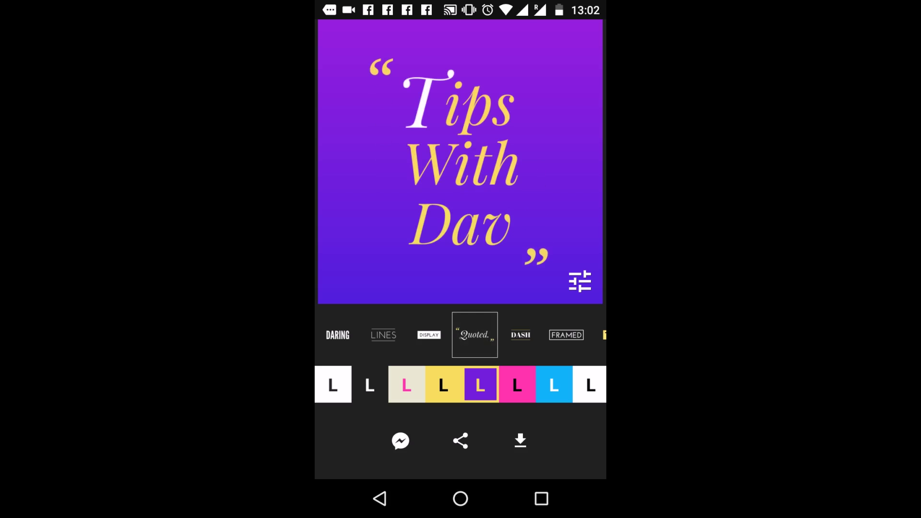
pyautogui.click(521, 335)
pyautogui.click(566, 335)
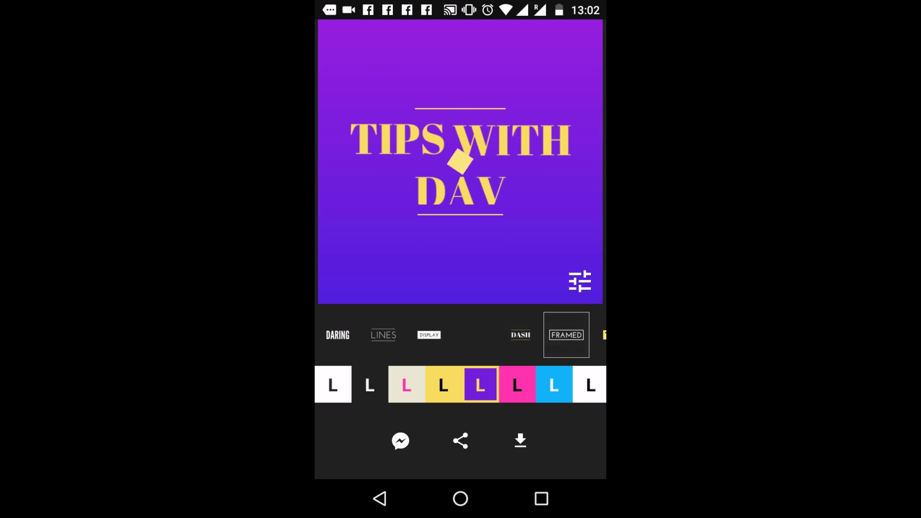
pyautogui.click(464, 335)
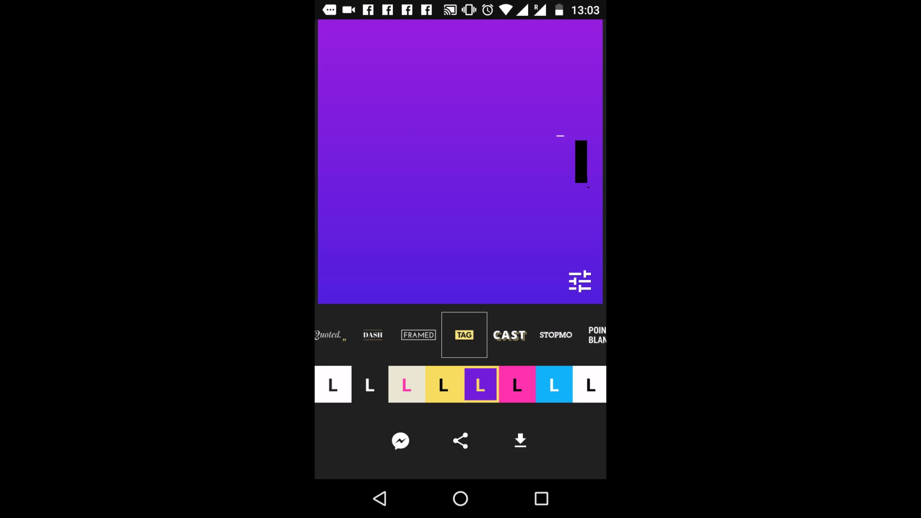
# Dismiss the save options and show the square, 1080p output settings.
pyautogui.click(520, 441)
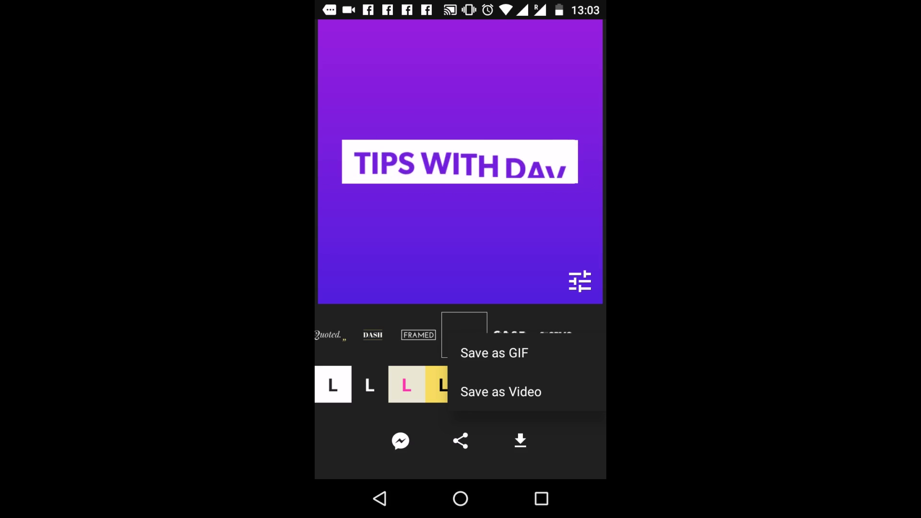
pyautogui.press('Escape')
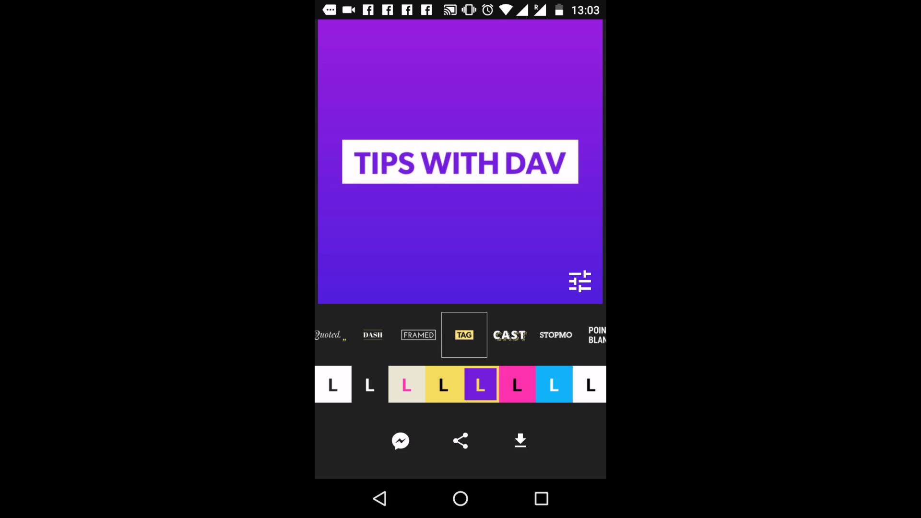
pyautogui.click(580, 281)
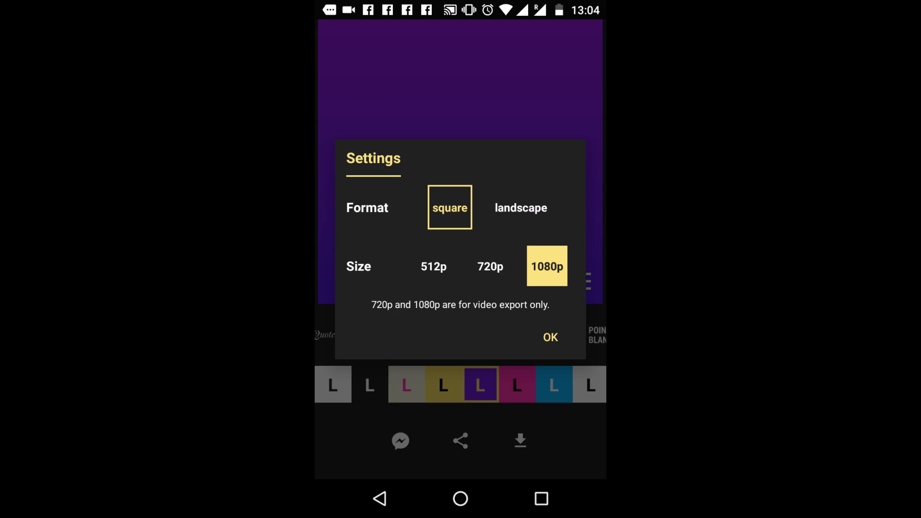
# Confirm square 1080p output and save the Tag animation as a video.
pyautogui.click(551, 338)
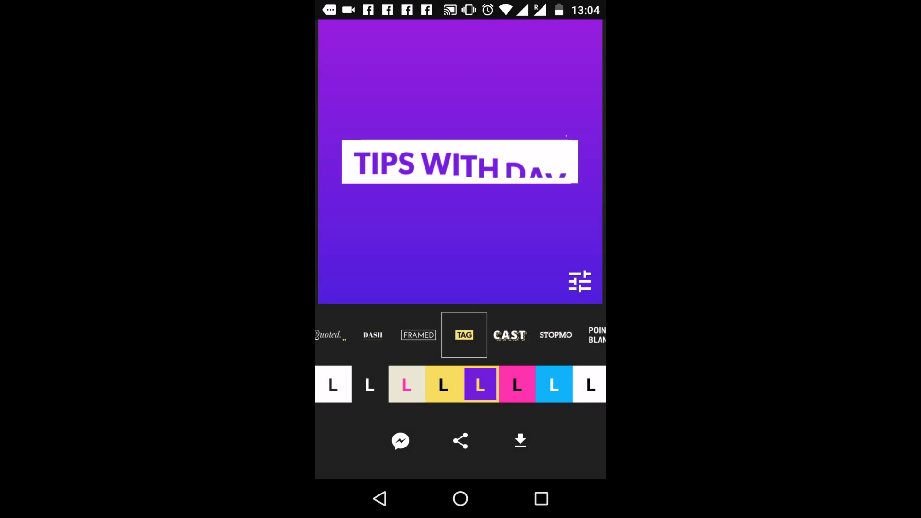
pyautogui.click(521, 440)
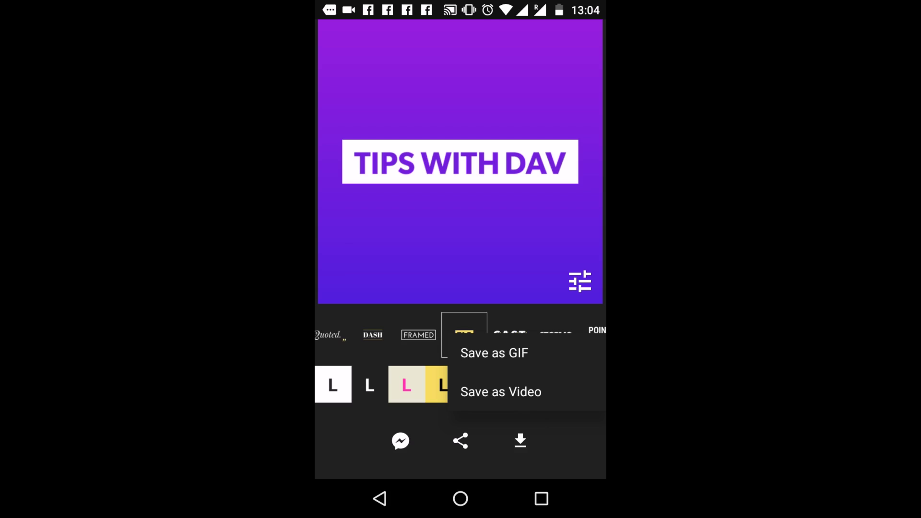
pyautogui.click(499, 390)
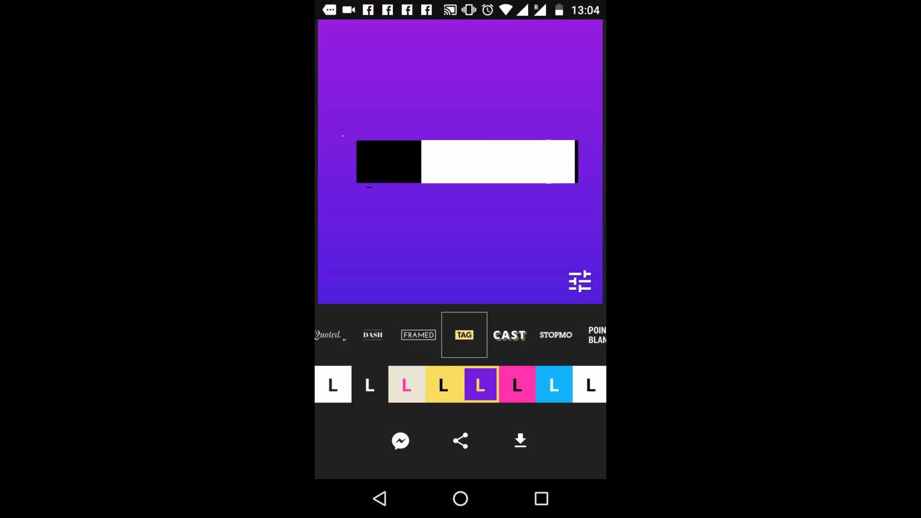
# Leave Legend and open Gallery from the full app list.
pyautogui.click(460, 499)
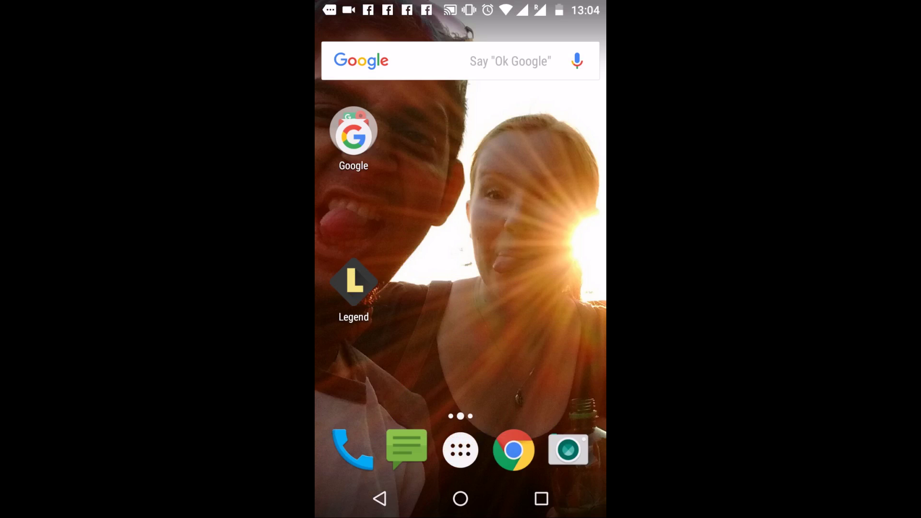
pyautogui.click(461, 451)
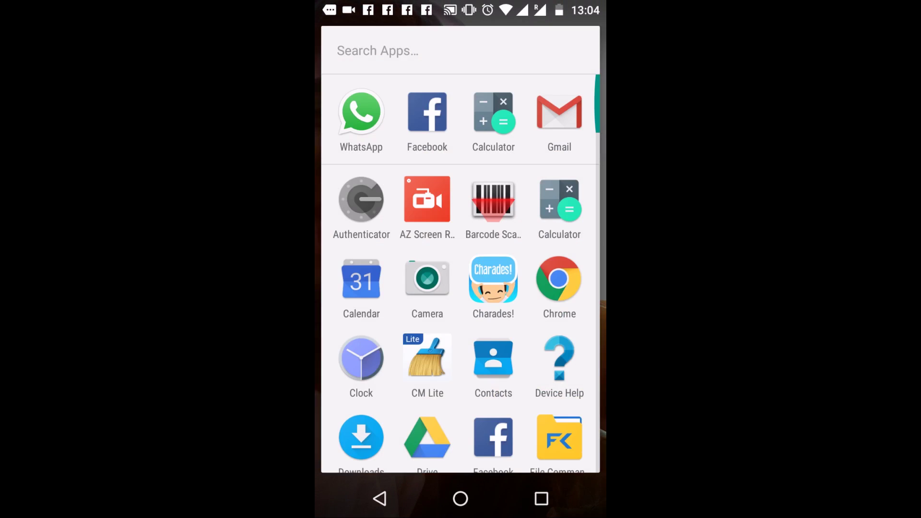
pyautogui.scroll(-4, 461, 273)
pyautogui.click(559, 327)
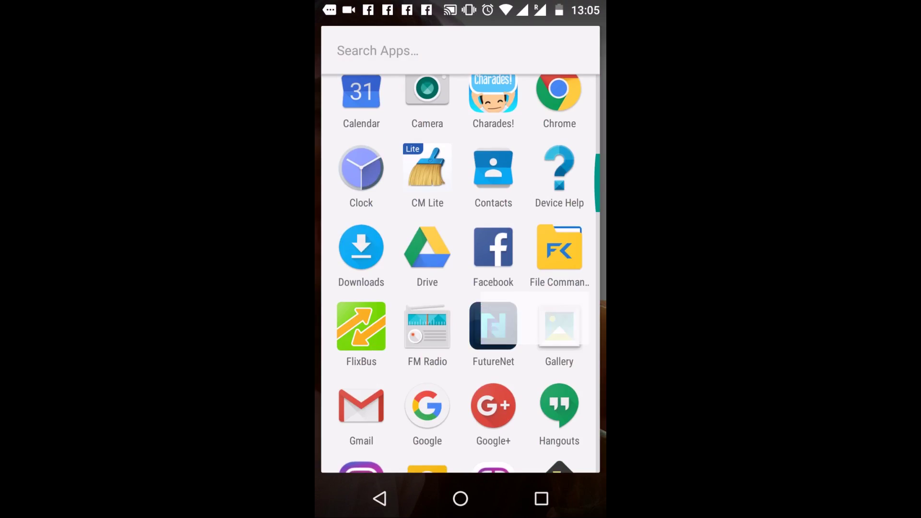